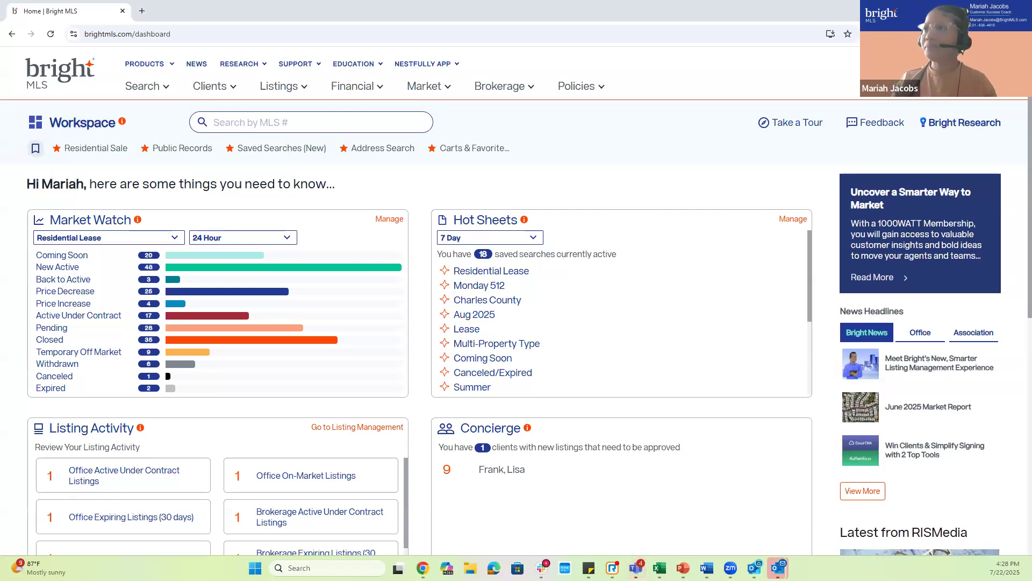
- Open the Residential Sale search form and start adding additional search fields to it
click(153, 89)
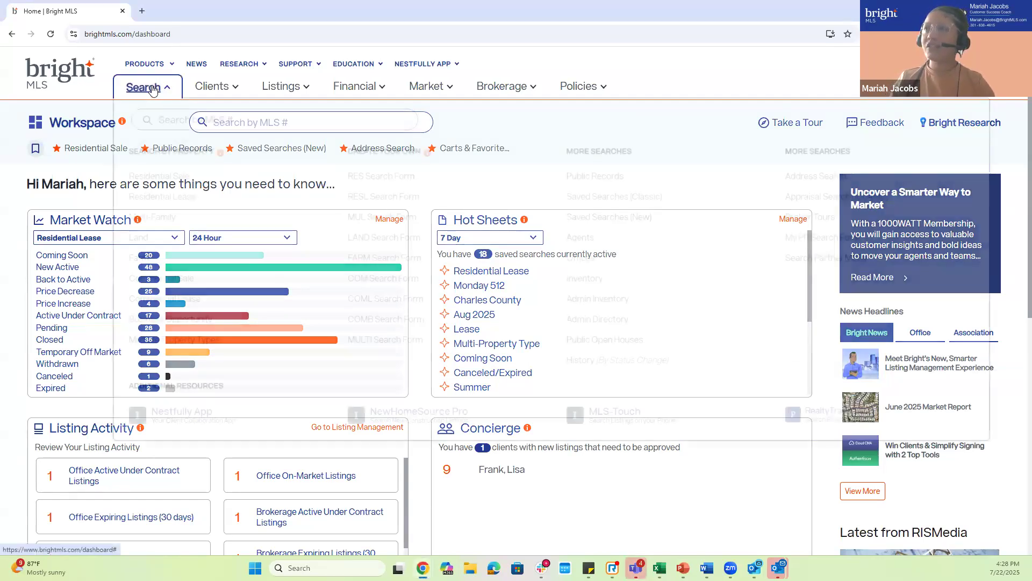
click(170, 175)
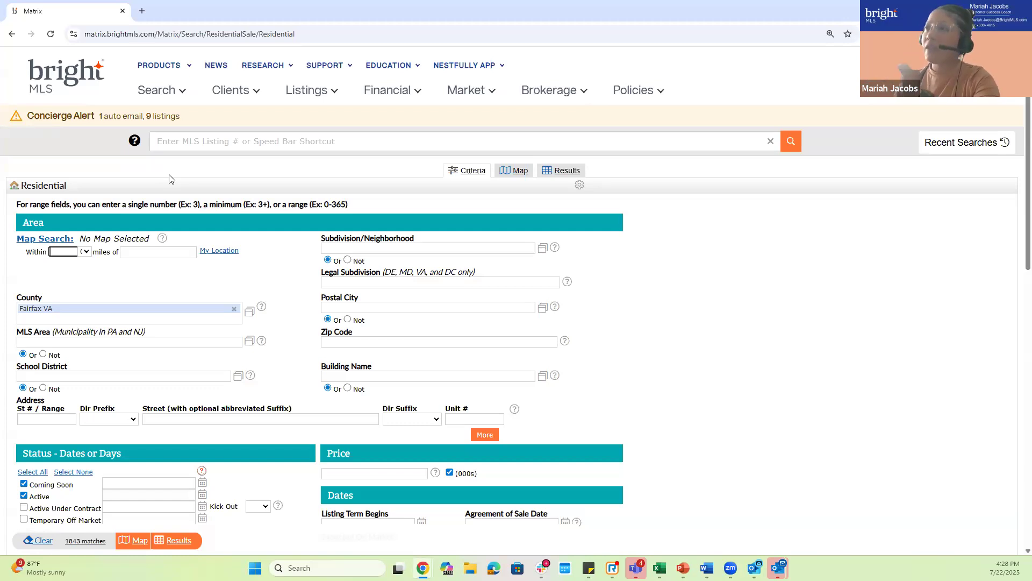
scroll(271, 325, down, 8)
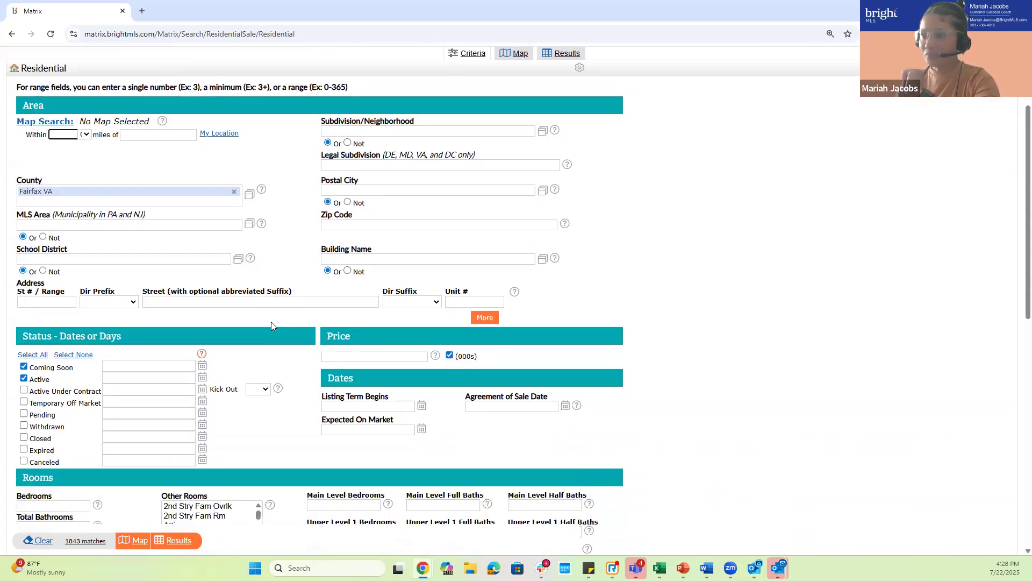
scroll(271, 326, down, 4)
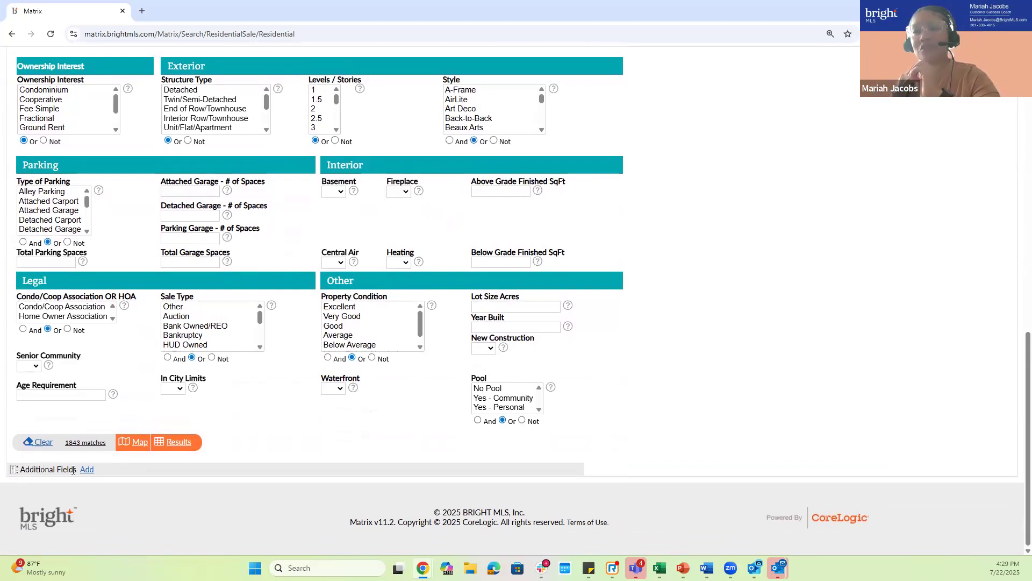
click(90, 469)
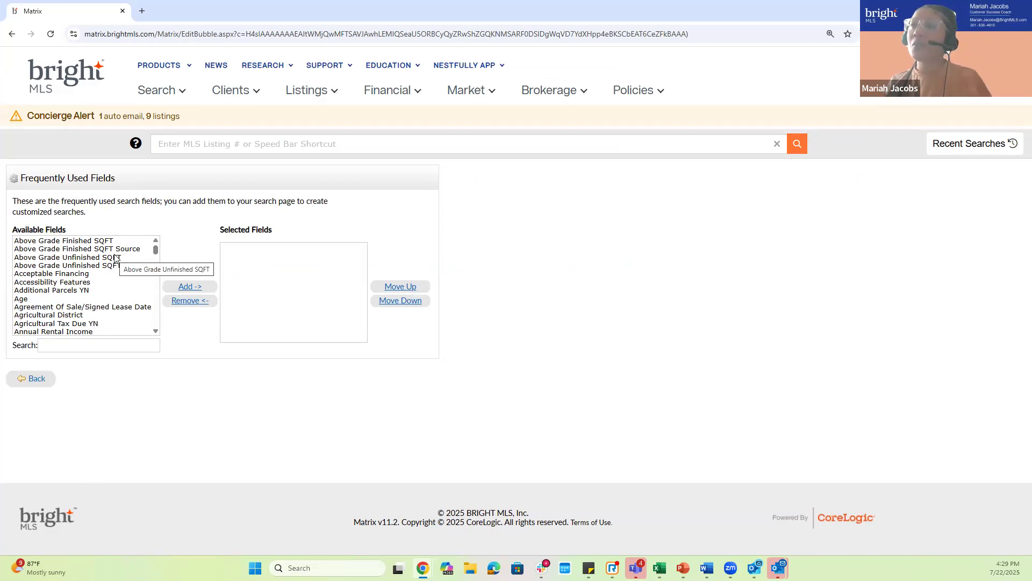
- Find the available fields matching "remark", add Remarks (Public and Private) to the selected fields, and return to the search form
click(64, 344)
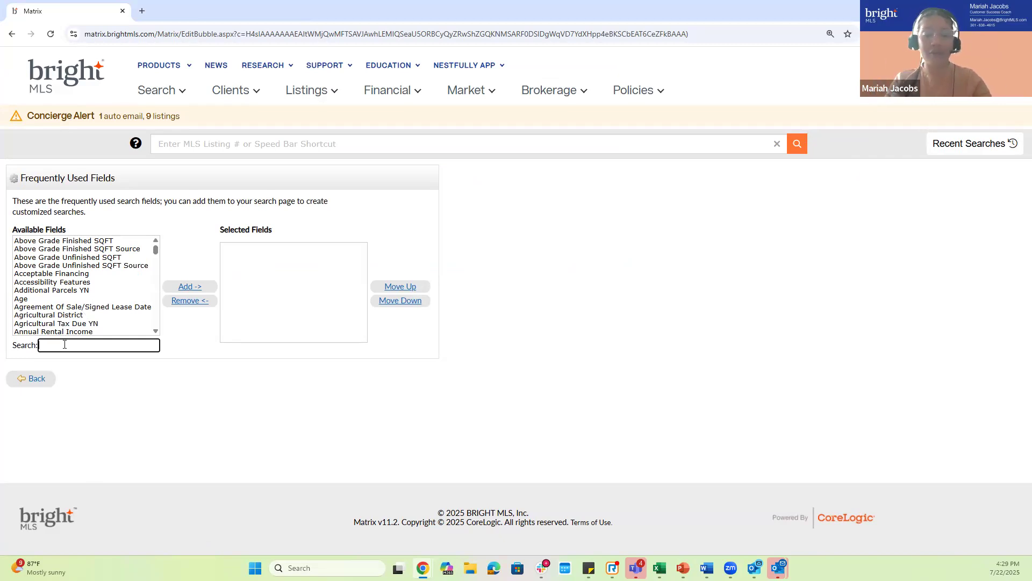
text(remark)
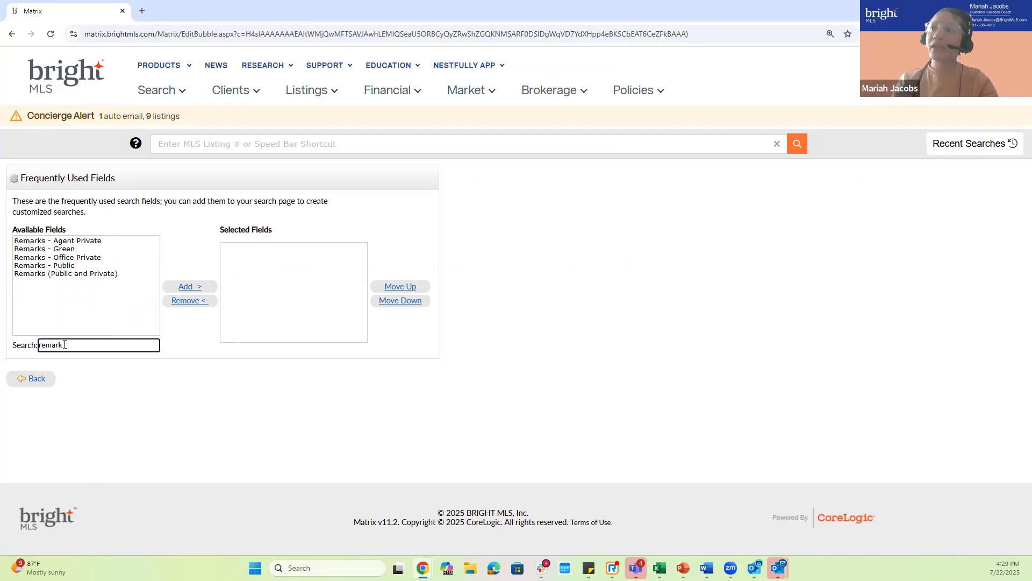
click(60, 275)
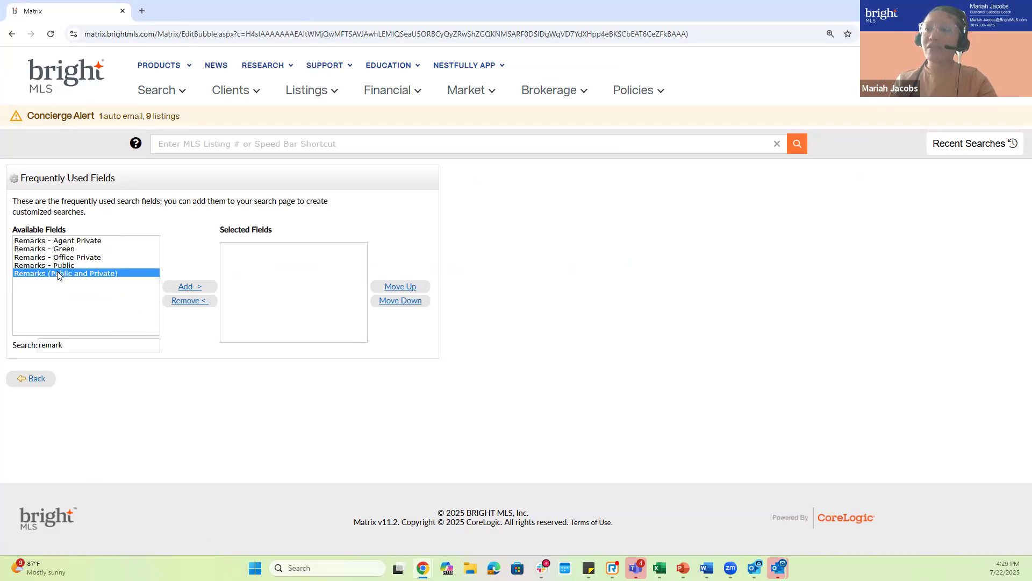
click(189, 286)
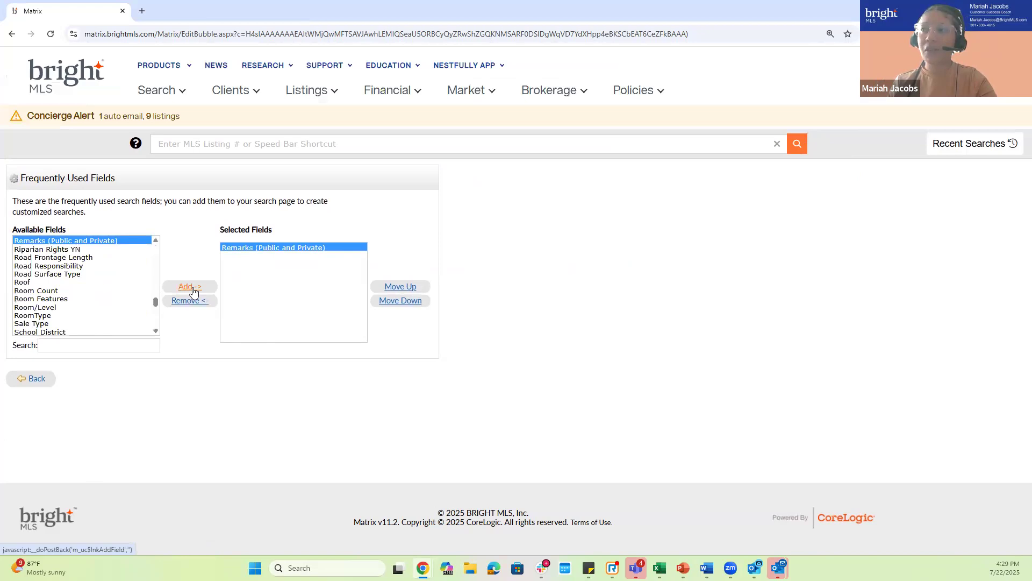
click(37, 379)
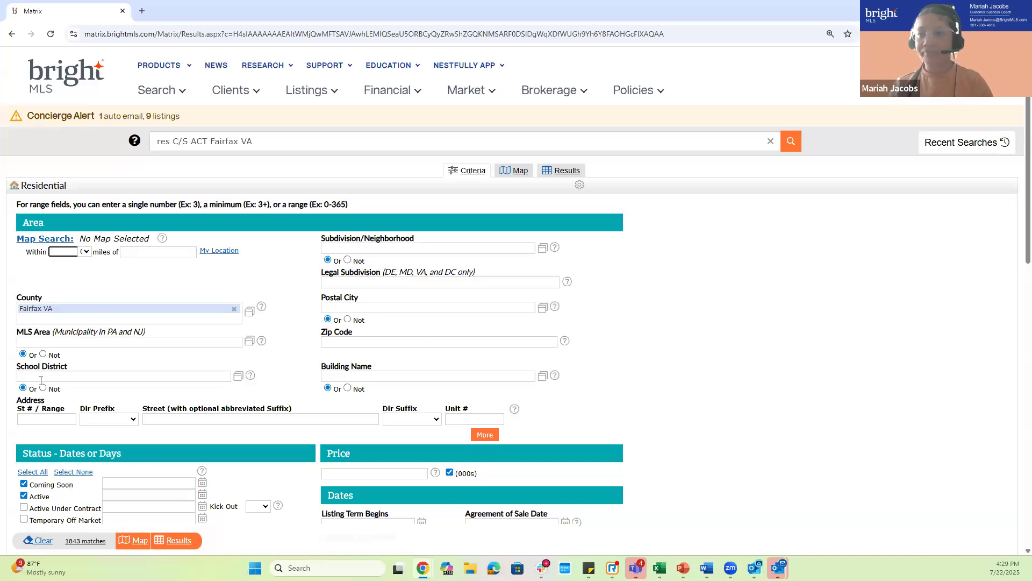
- Set the Remarks (Public and Private) criterion to *investment*, with an asterisk on each side
scroll(237, 372, down, 10)
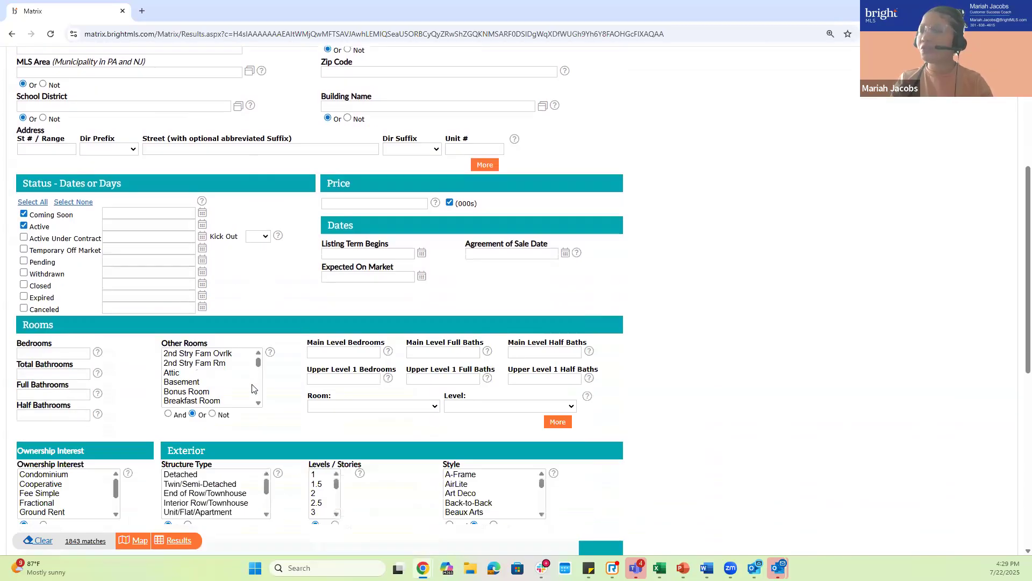
scroll(253, 389, down, 3)
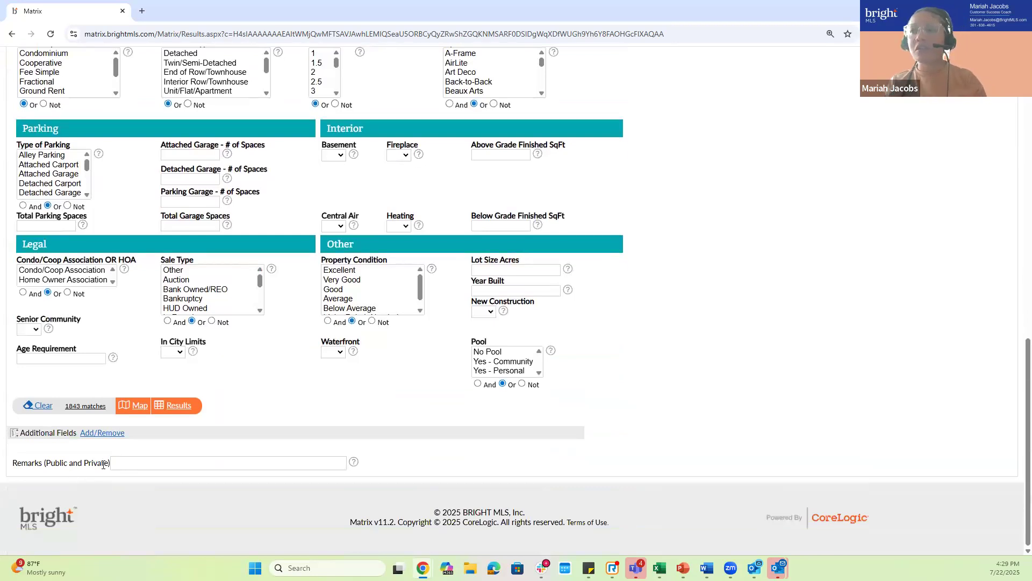
click(130, 465)
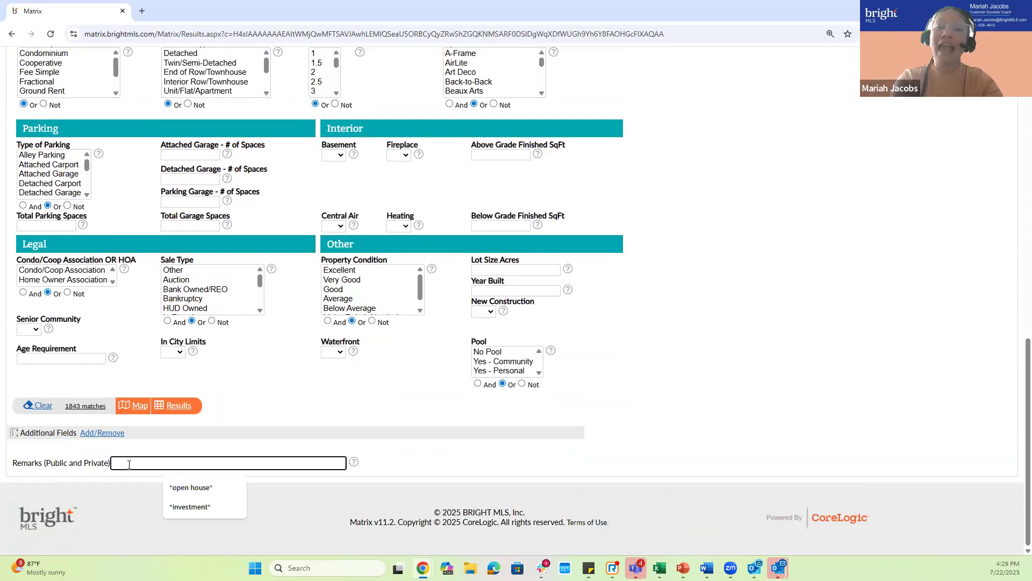
text(*)
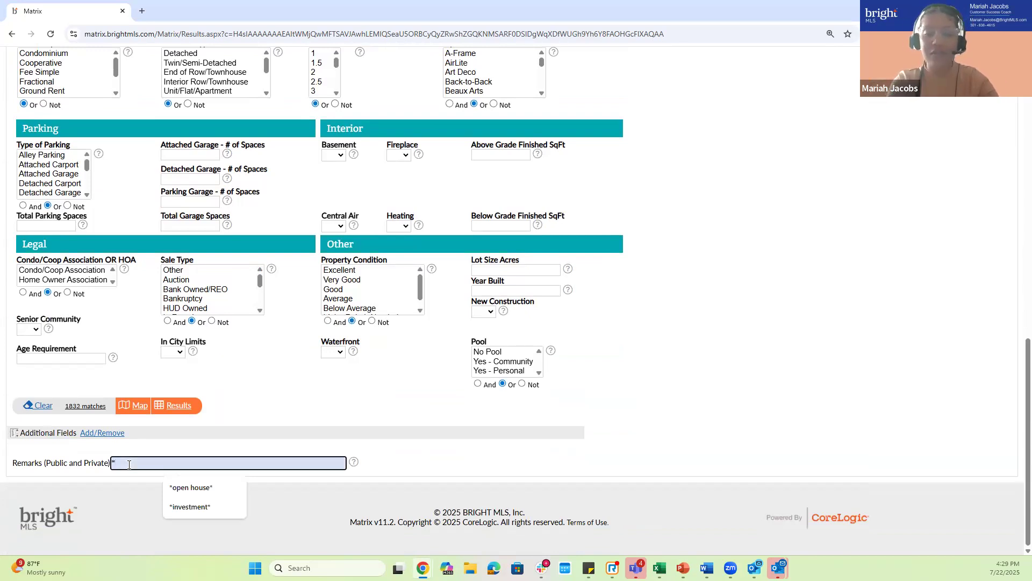
text(invest)
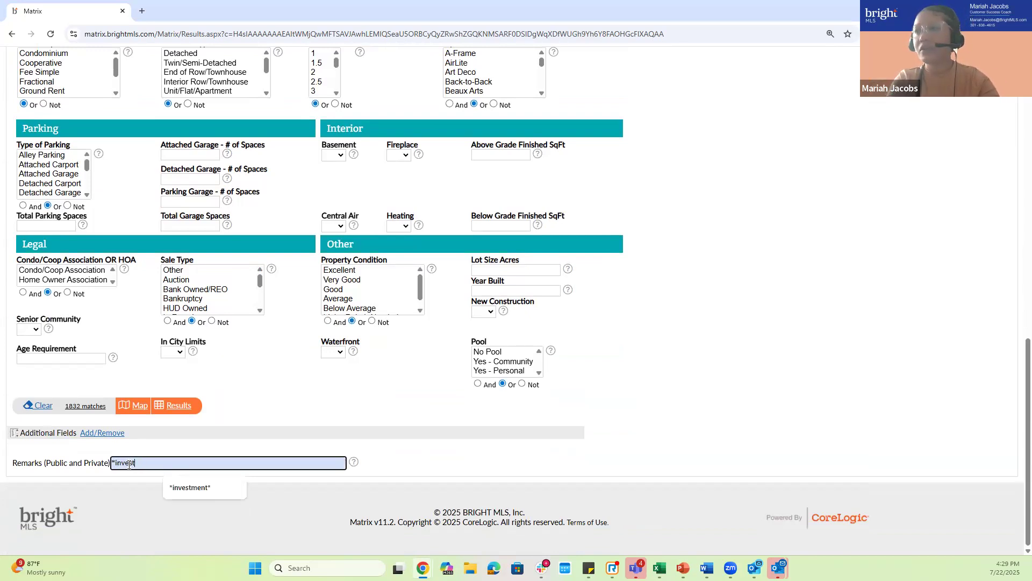
text(ment*)
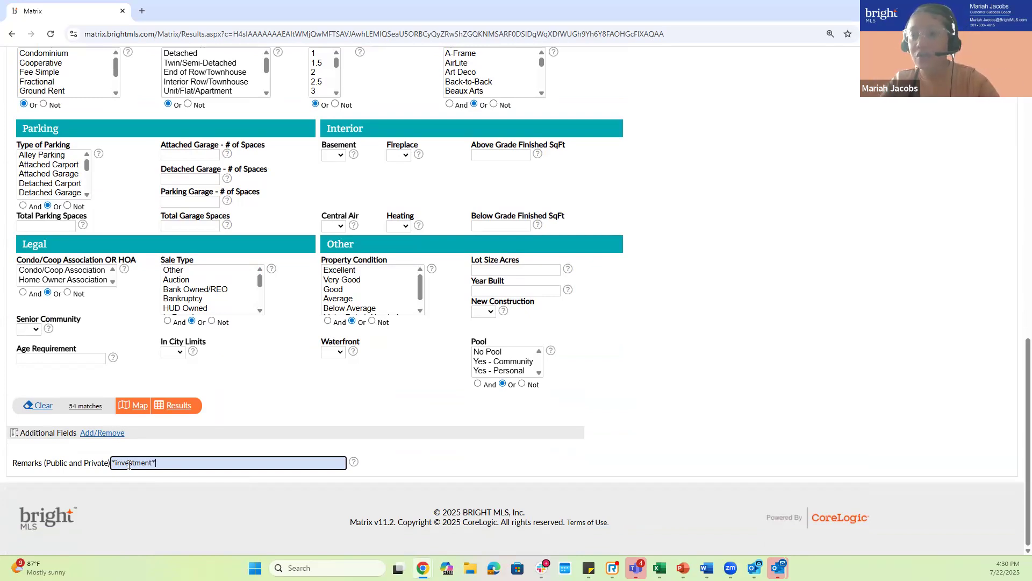
text(,*)
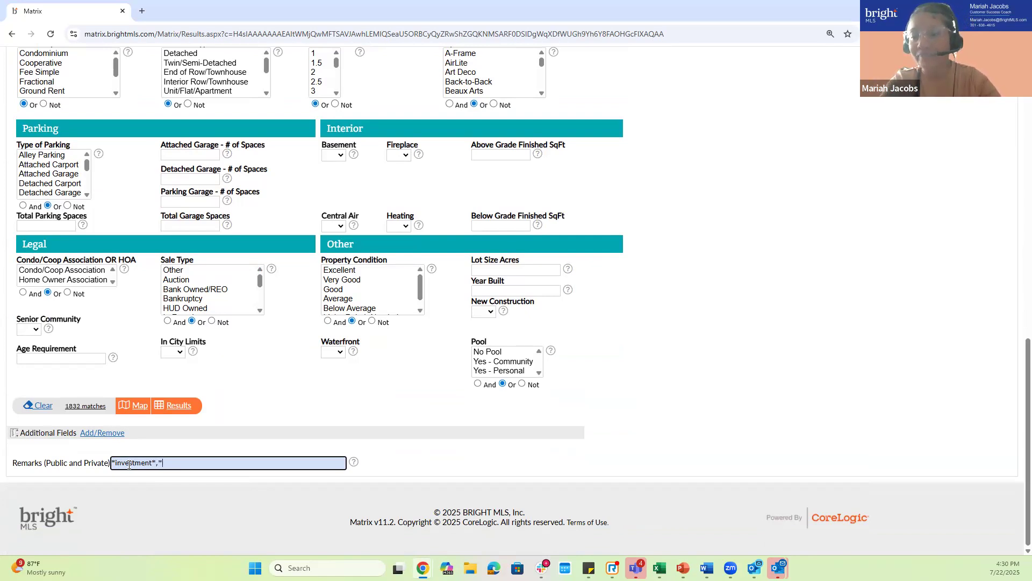
key(BackSpace)
key(BackSpace)
key(BackSpace)
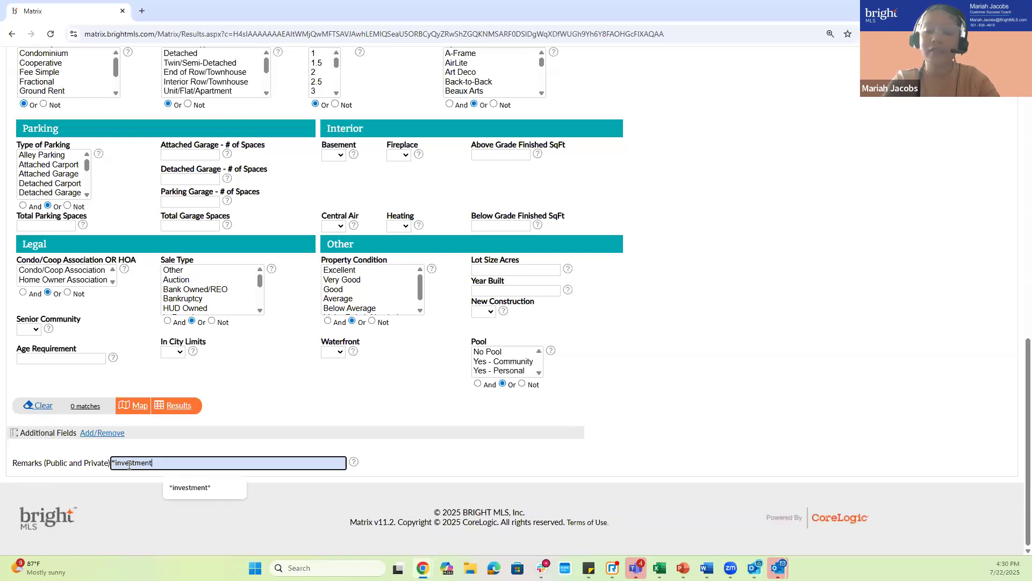
text(*)
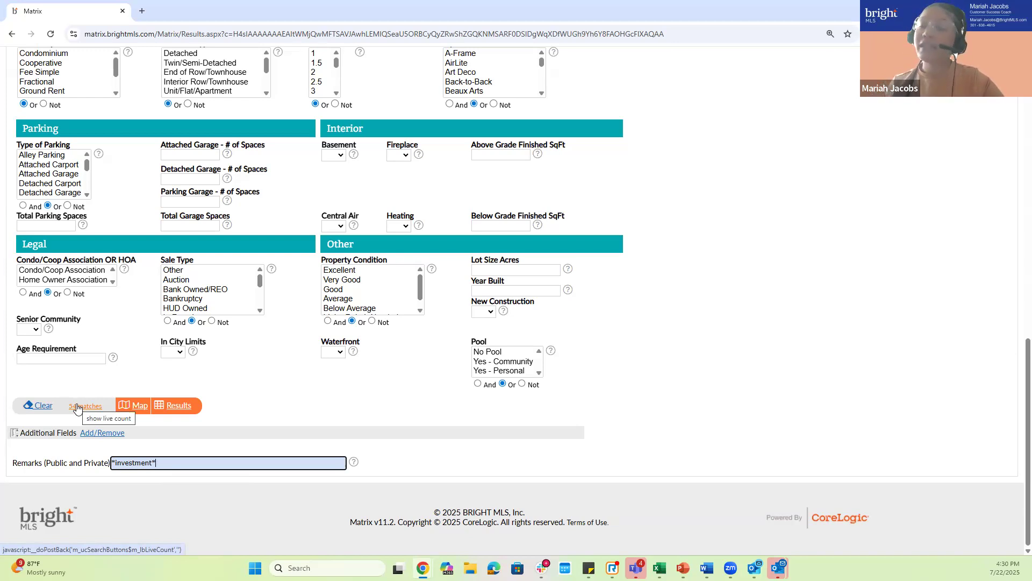
- Show the search results and open the full report of the last Coming Soon listing, in sixth place
click(183, 410)
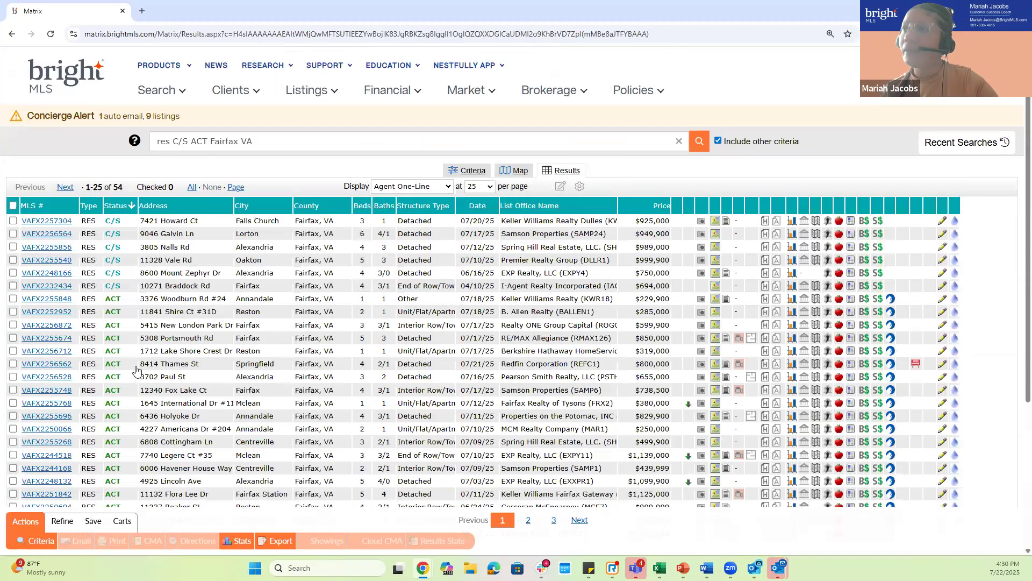
click(40, 288)
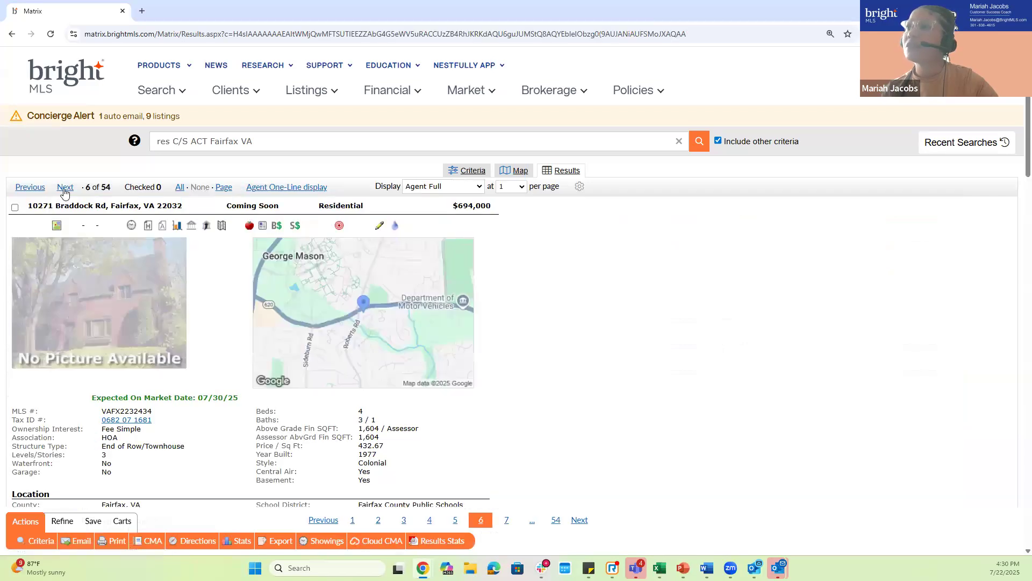
- Advance to the seventh listing and search its page for the word "investment"
click(64, 188)
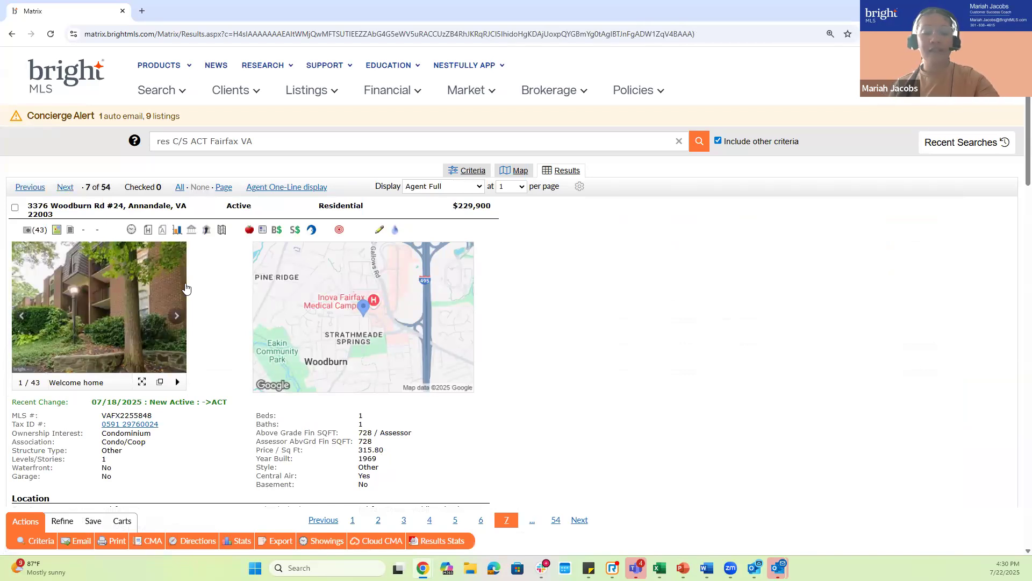
key(ctrl+f)
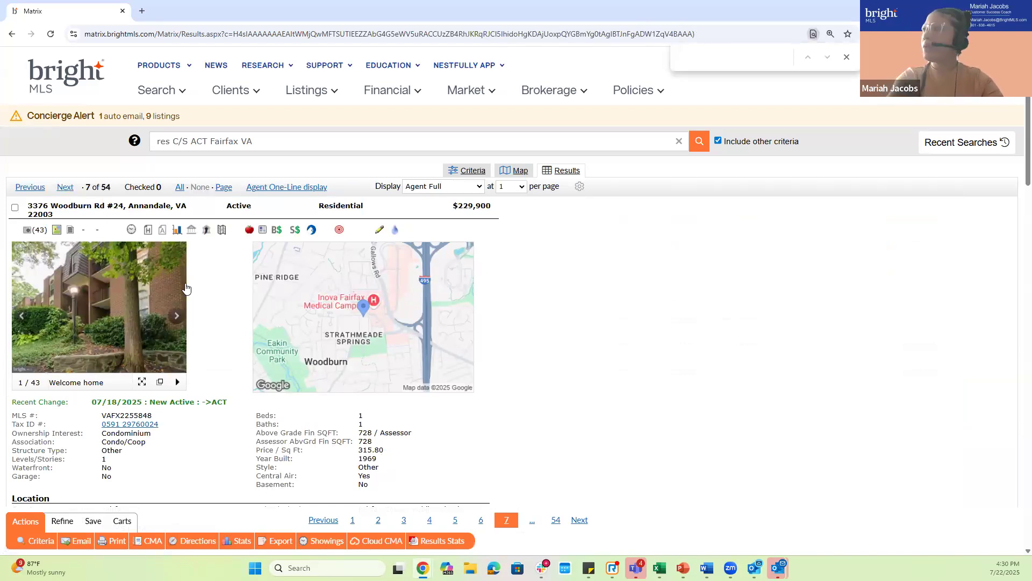
text(investment)
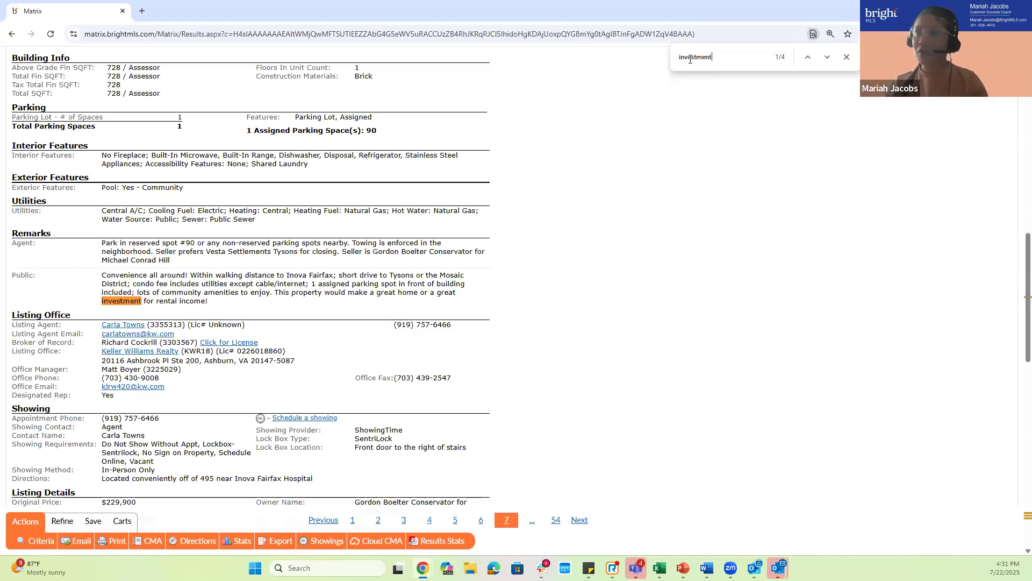
- Advance to the eighth listing and locate "investment" in its agent and public remarks
scroll(189, 173, up, 10)
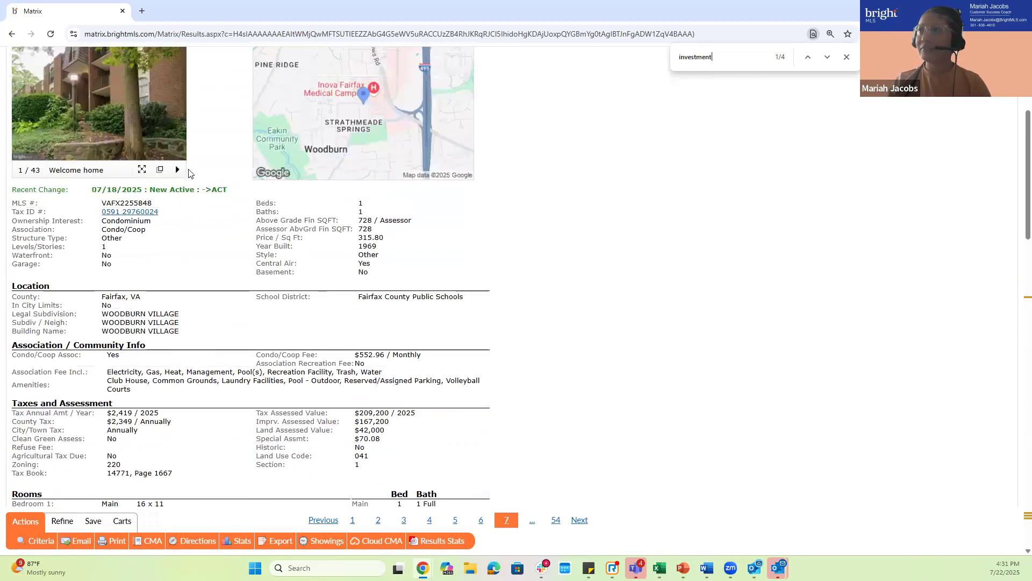
scroll(190, 174, up, 4)
click(67, 188)
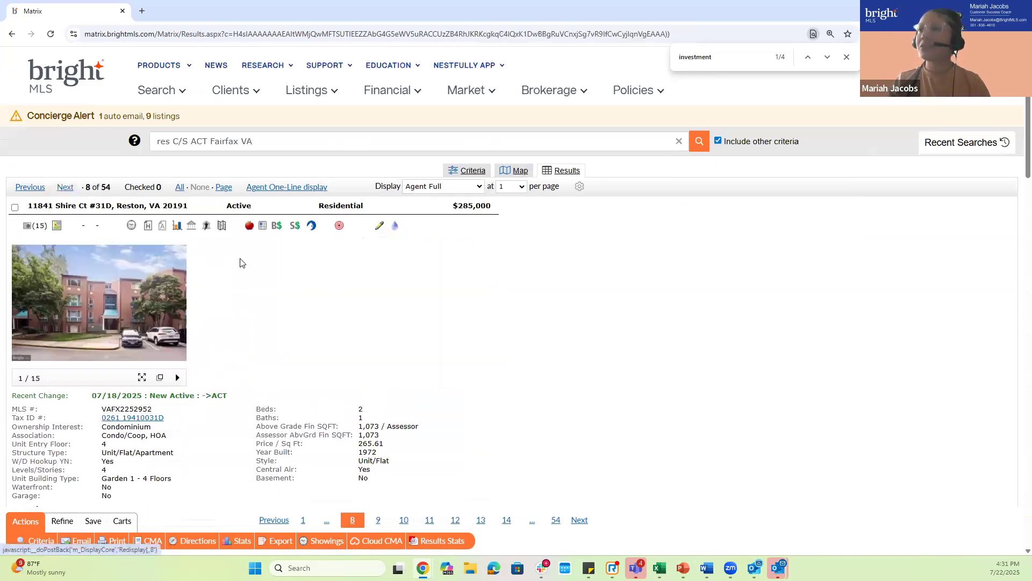
scroll(572, 326, down, 12)
scroll(572, 326, down, 4)
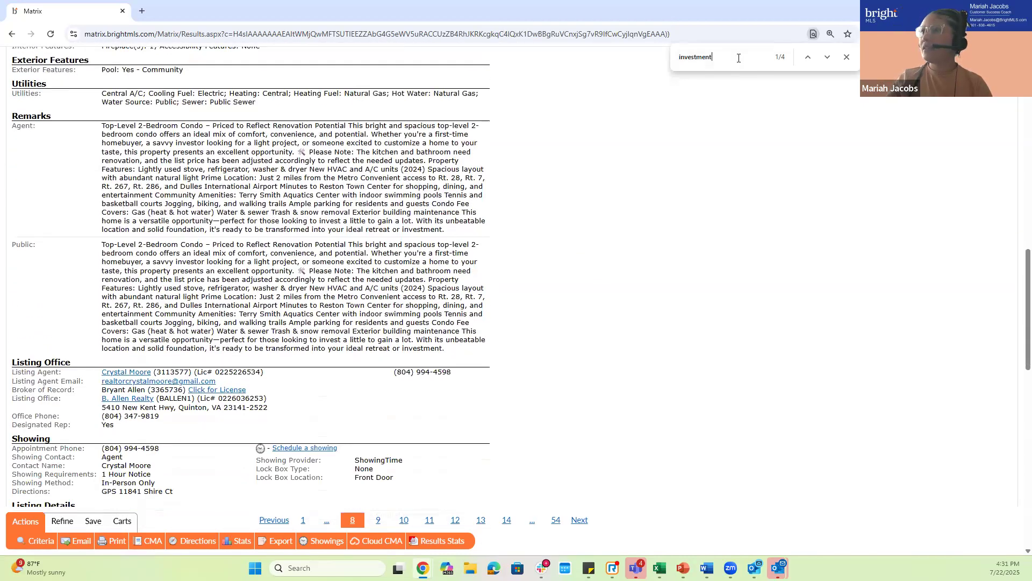
click(739, 57)
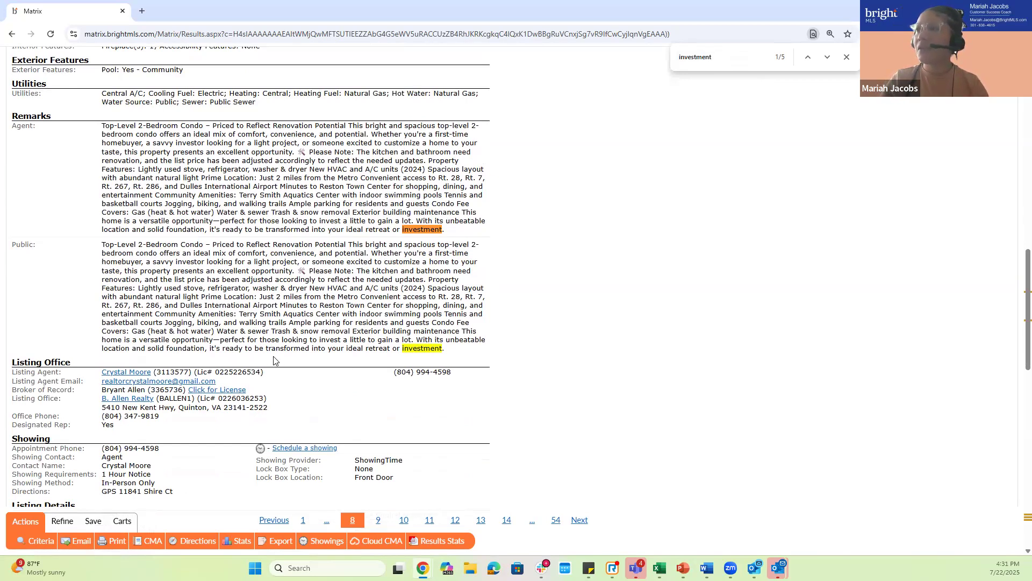
- Advance to the ninth listing's full report
scroll(337, 347, up, 6)
scroll(337, 346, up, 8)
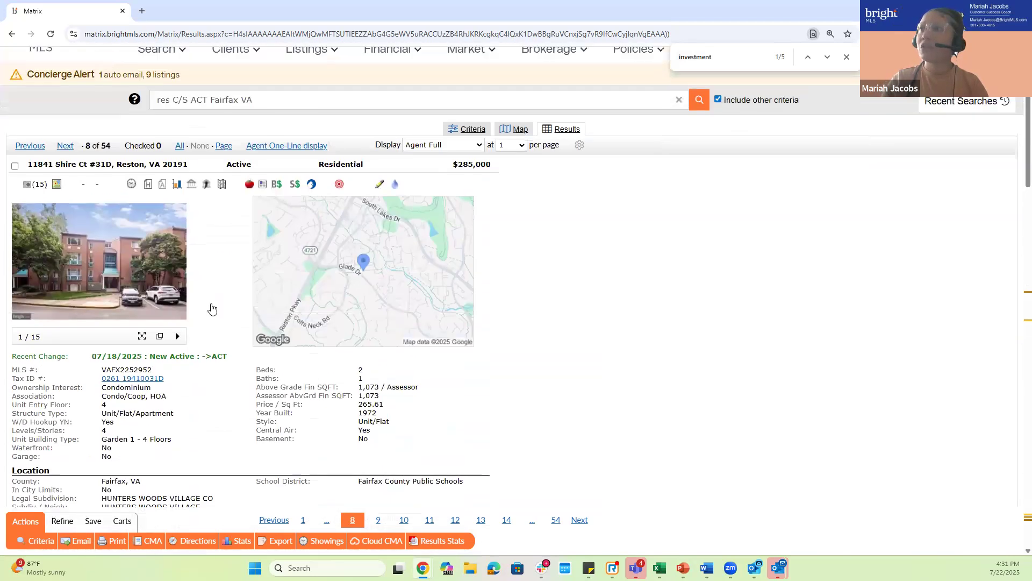
click(66, 188)
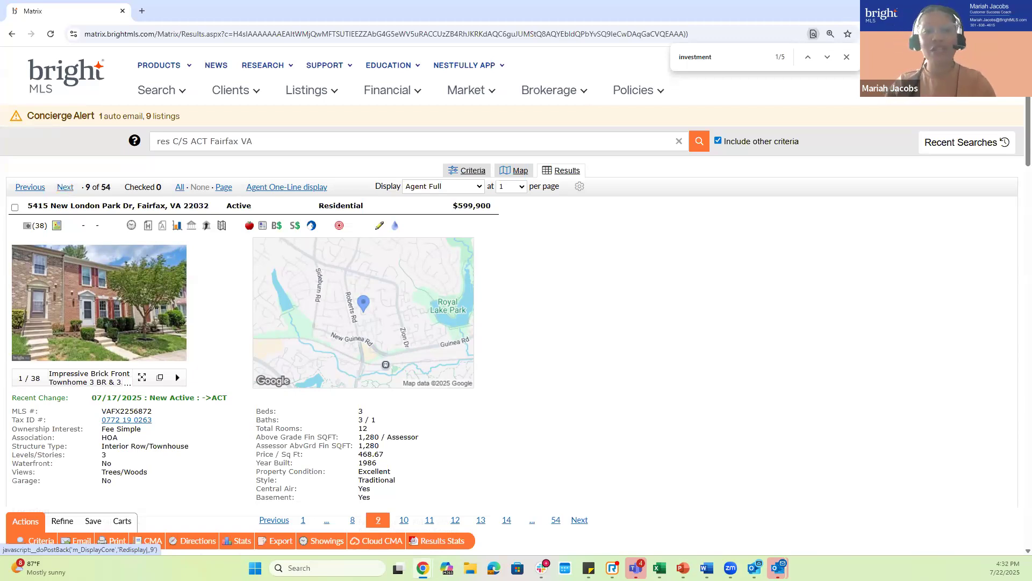
key(alt+Tab)
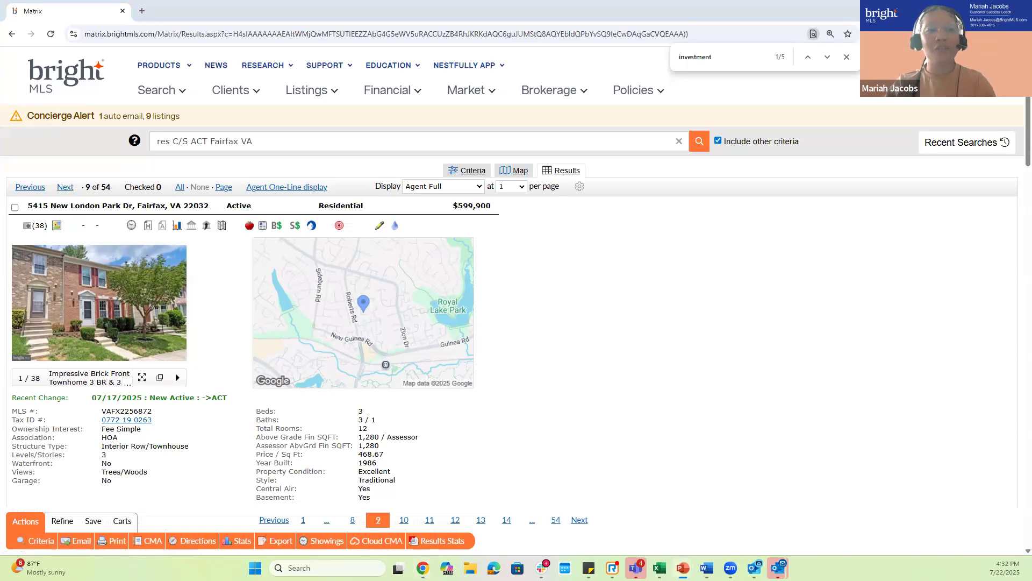